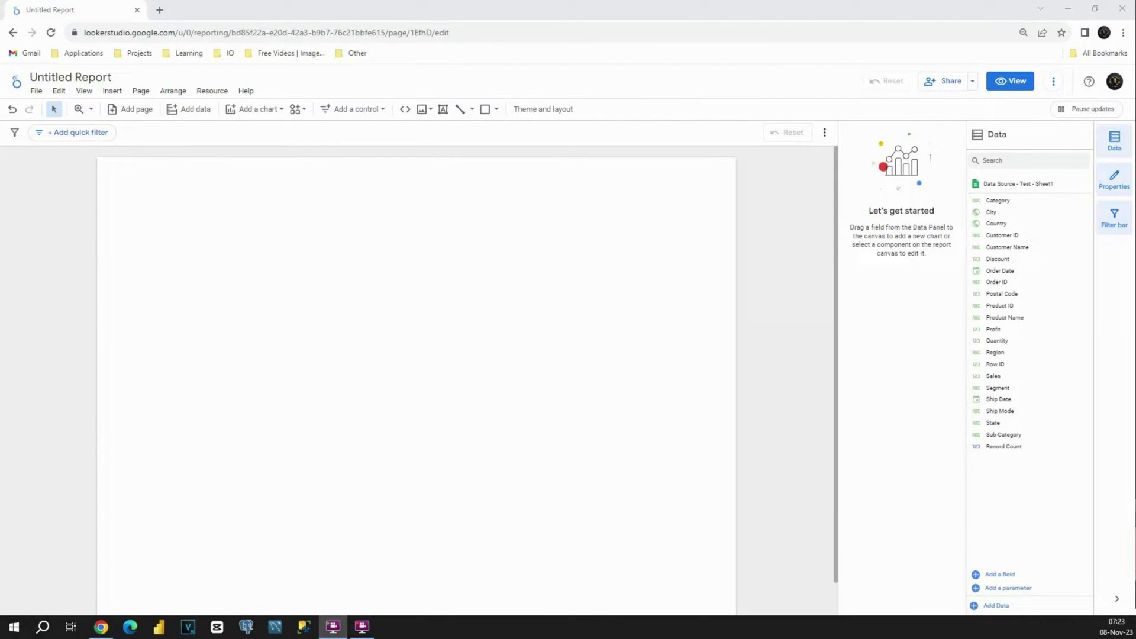
pyautogui.click(269, 114)
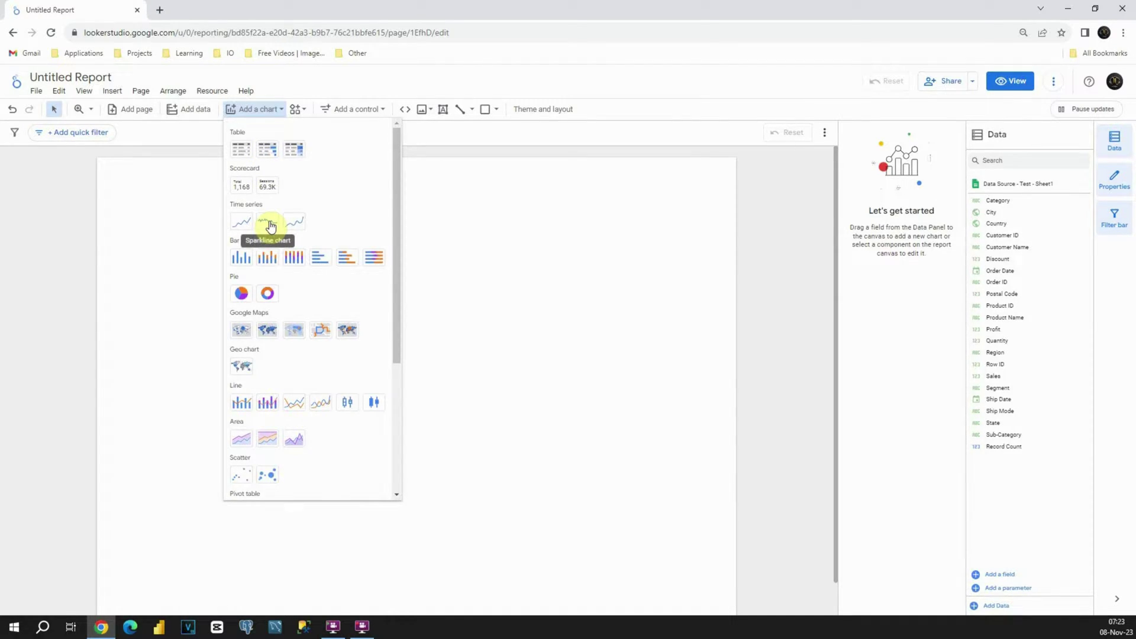
pyautogui.scroll(-2, 270, 225)
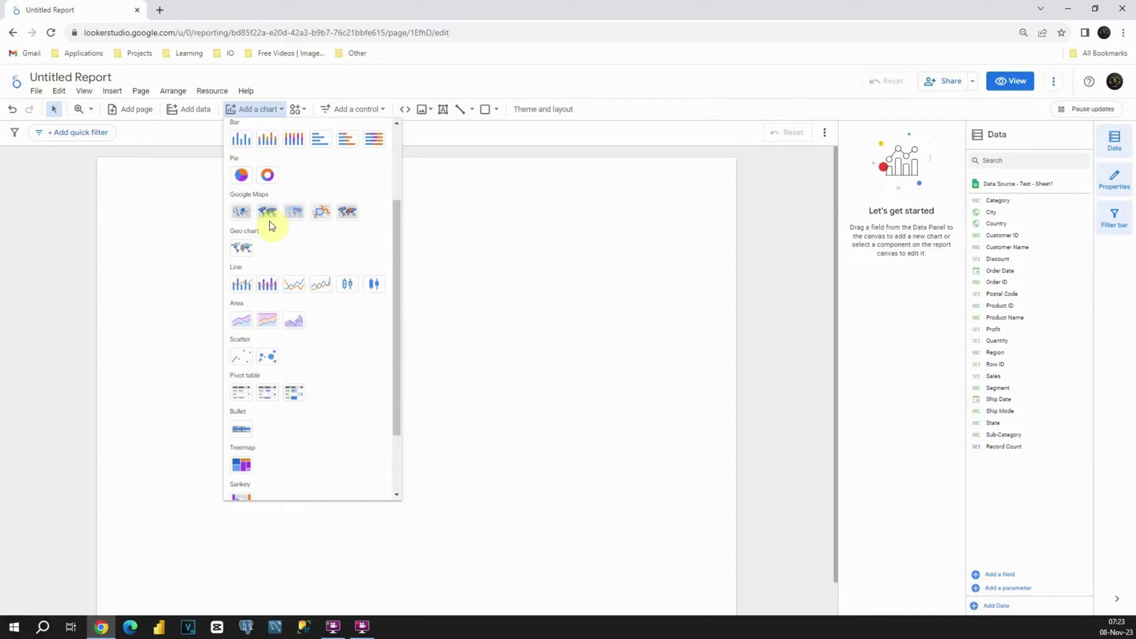
pyautogui.scroll(-2, 269, 221)
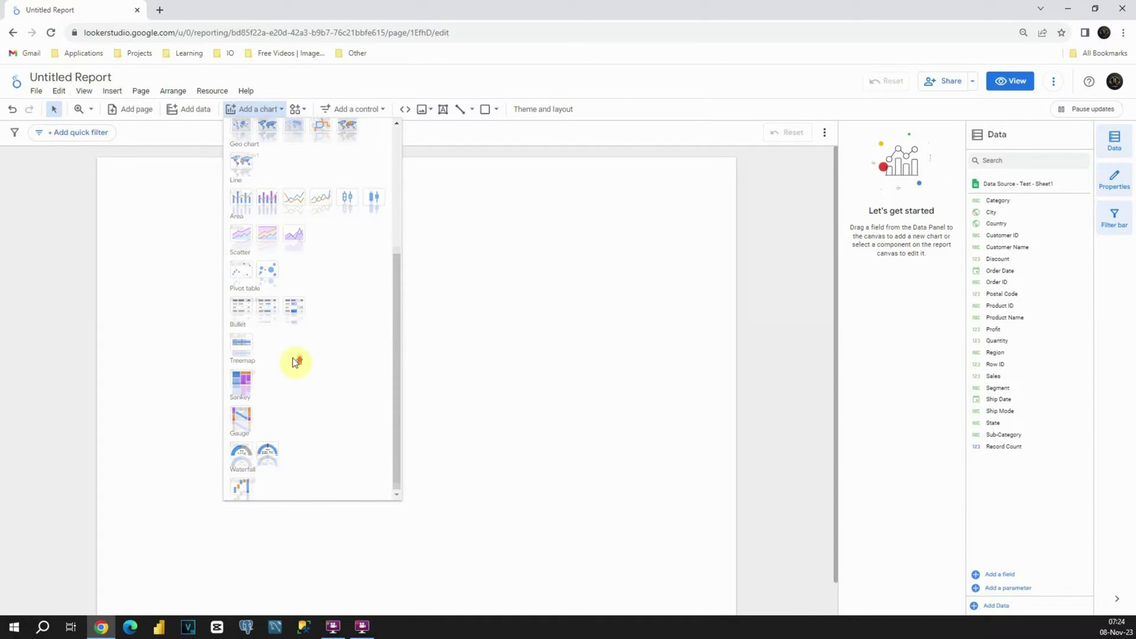
pyautogui.scroll(4, 293, 355)
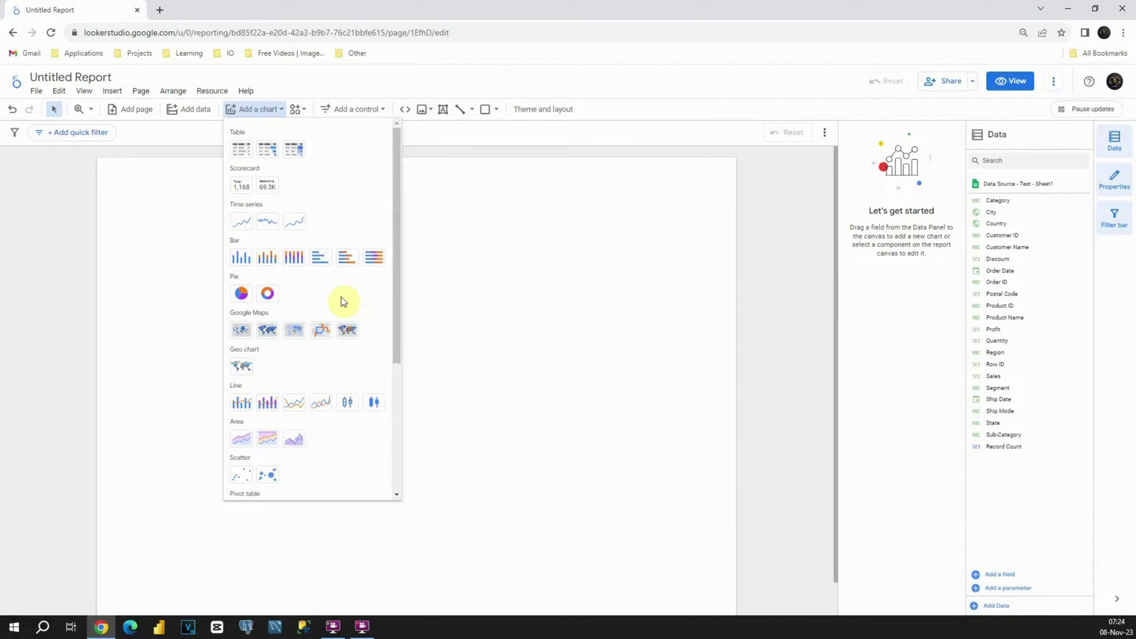
# Dismiss the chart gallery and show the Community visualizations list with Gauge and Metric Funnel.
pyautogui.click(297, 114)
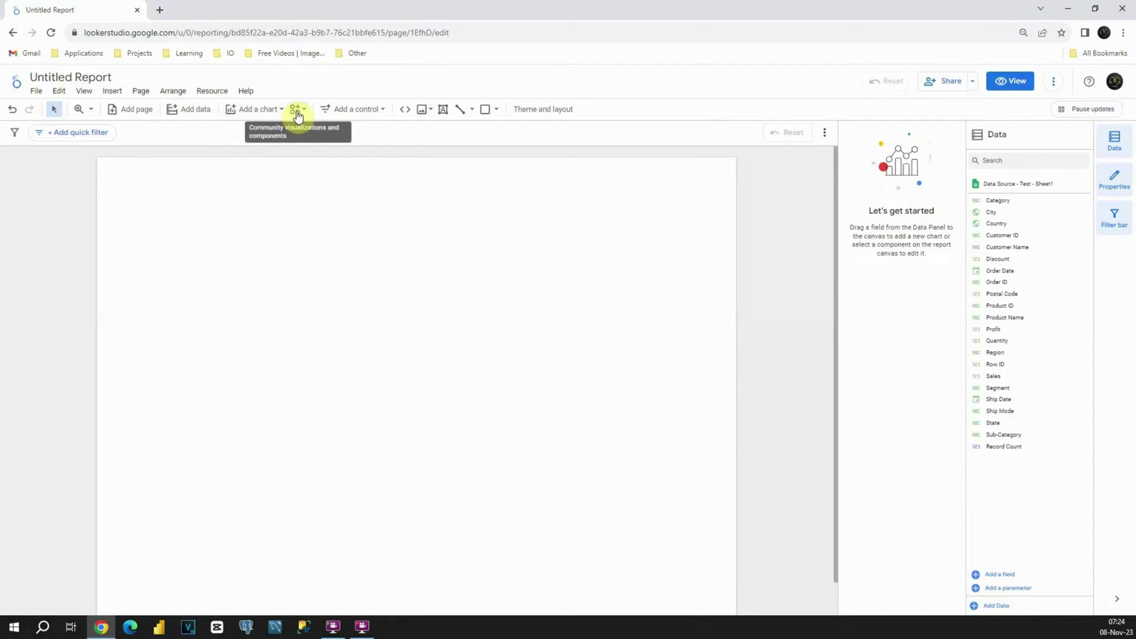
pyautogui.click(297, 115)
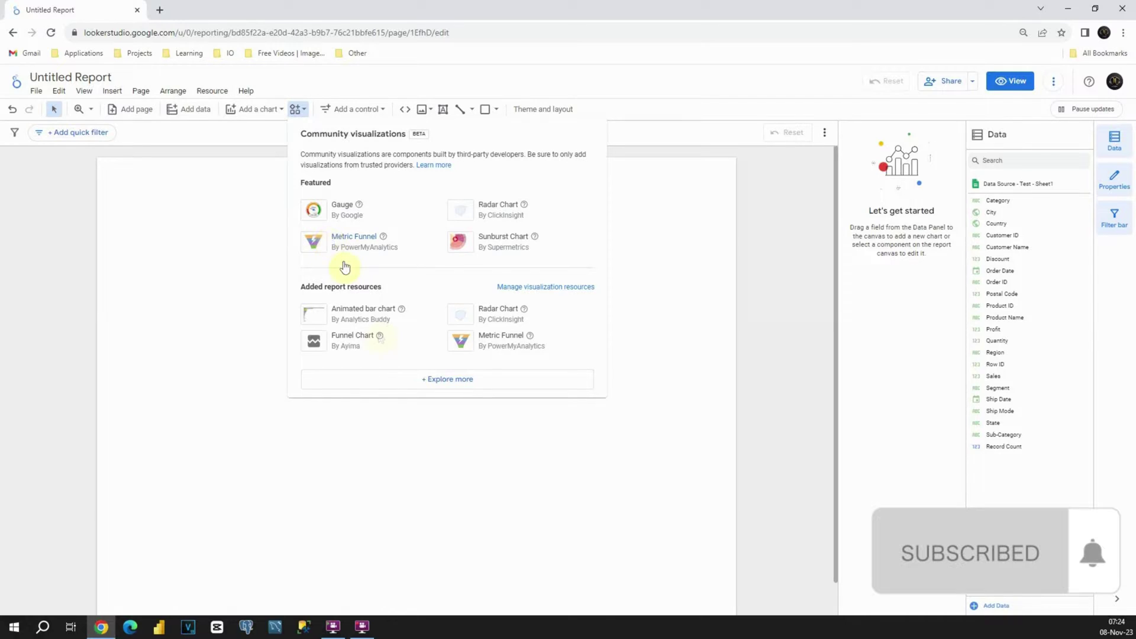
# Browse the full Community Gallery of partner visualizations, then close it to return to the blank canvas.
pyautogui.click(419, 379)
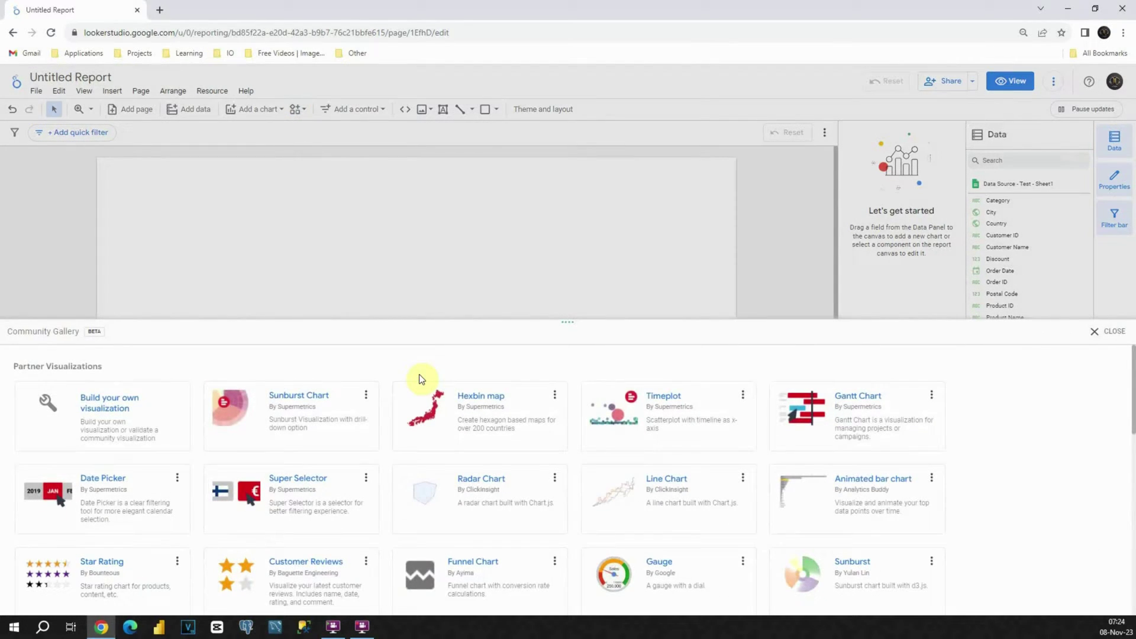
pyautogui.scroll(-2, 419, 376)
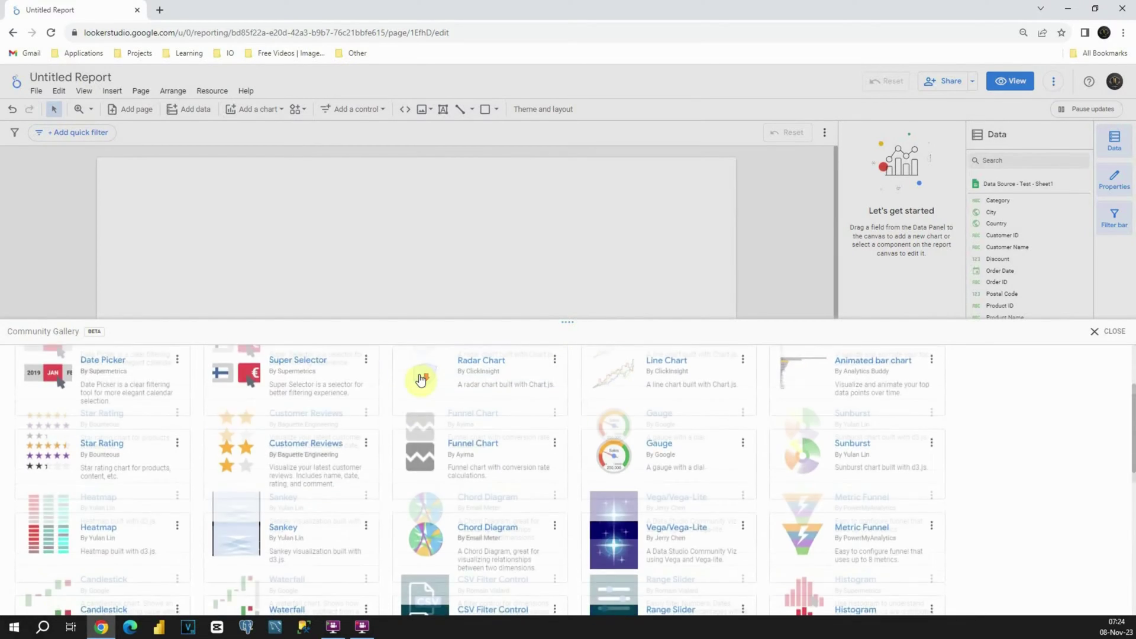
pyautogui.scroll(-1, 420, 379)
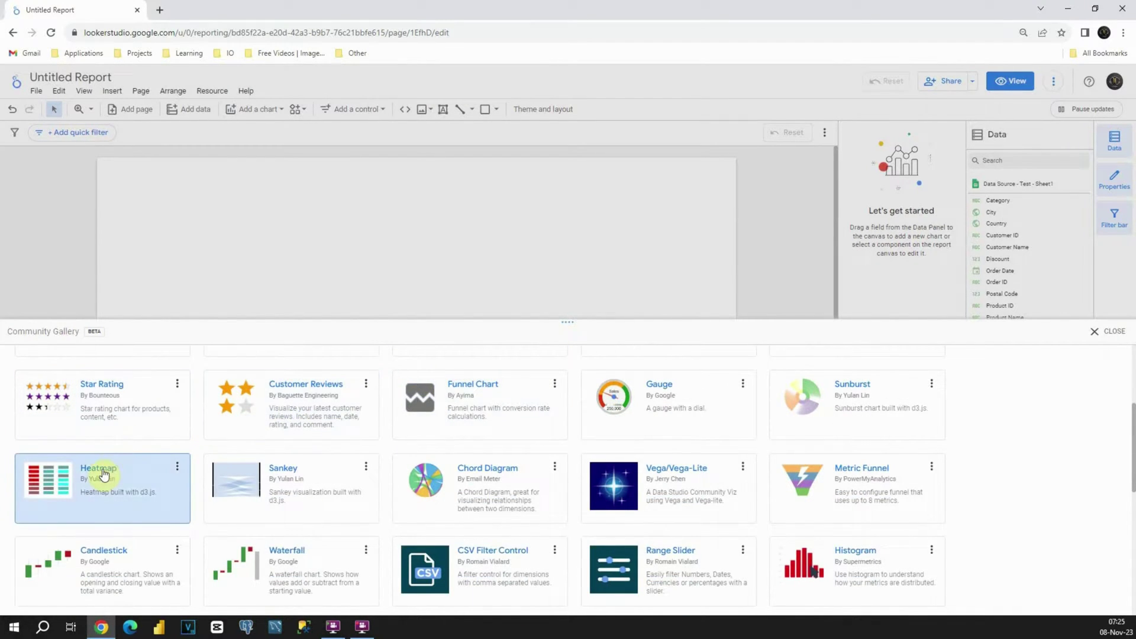
pyautogui.scroll(-1, 109, 485)
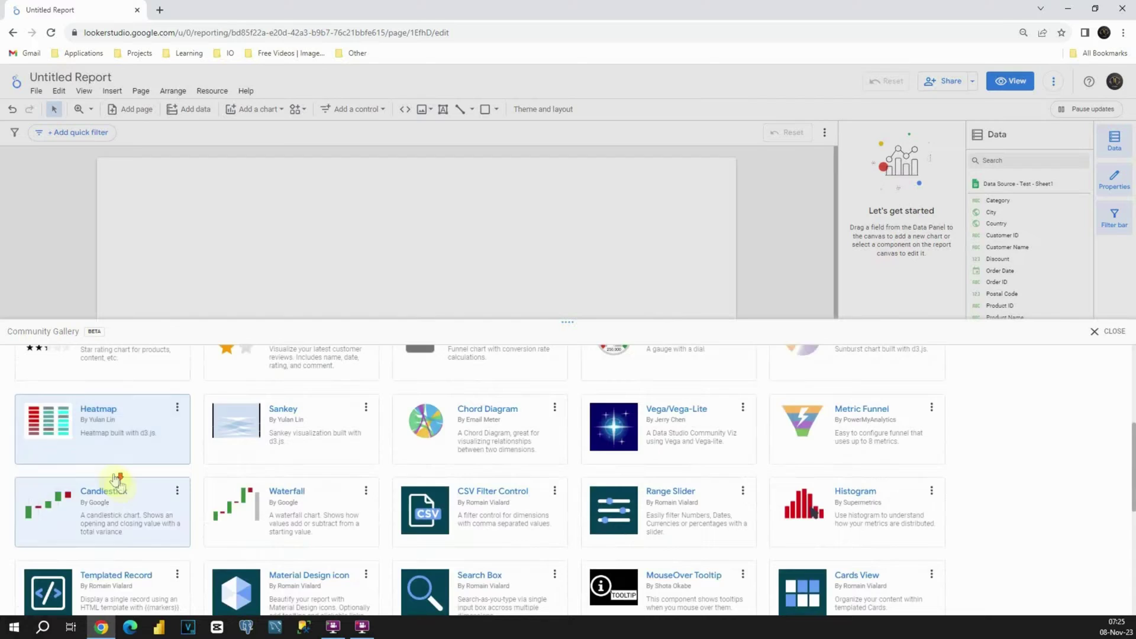
pyautogui.scroll(-2, 272, 518)
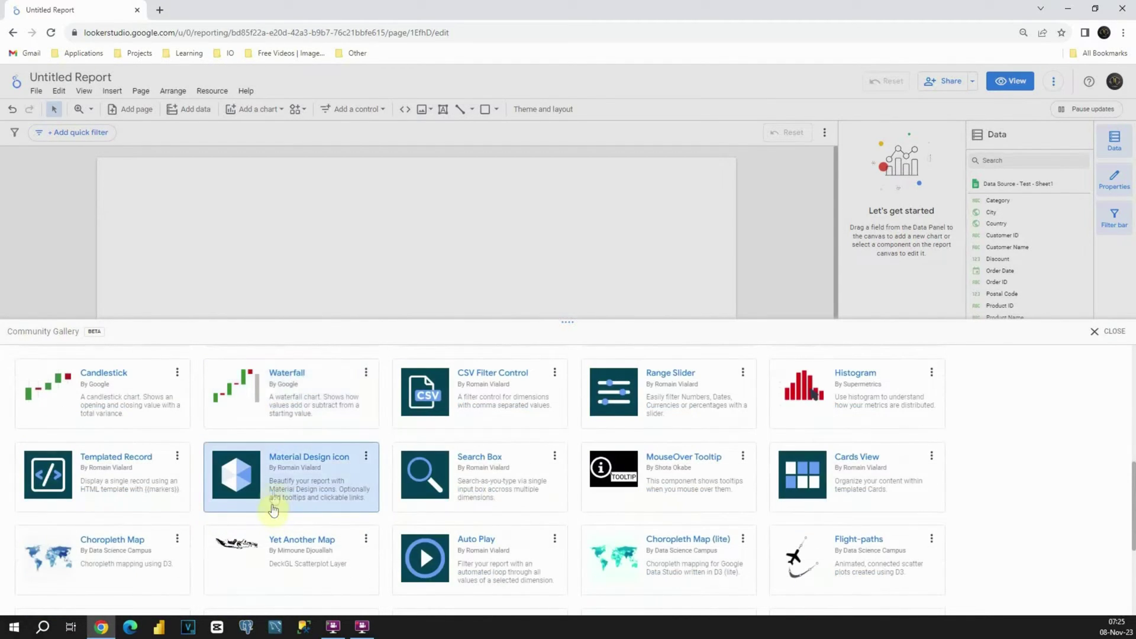
pyautogui.scroll(-2, 498, 489)
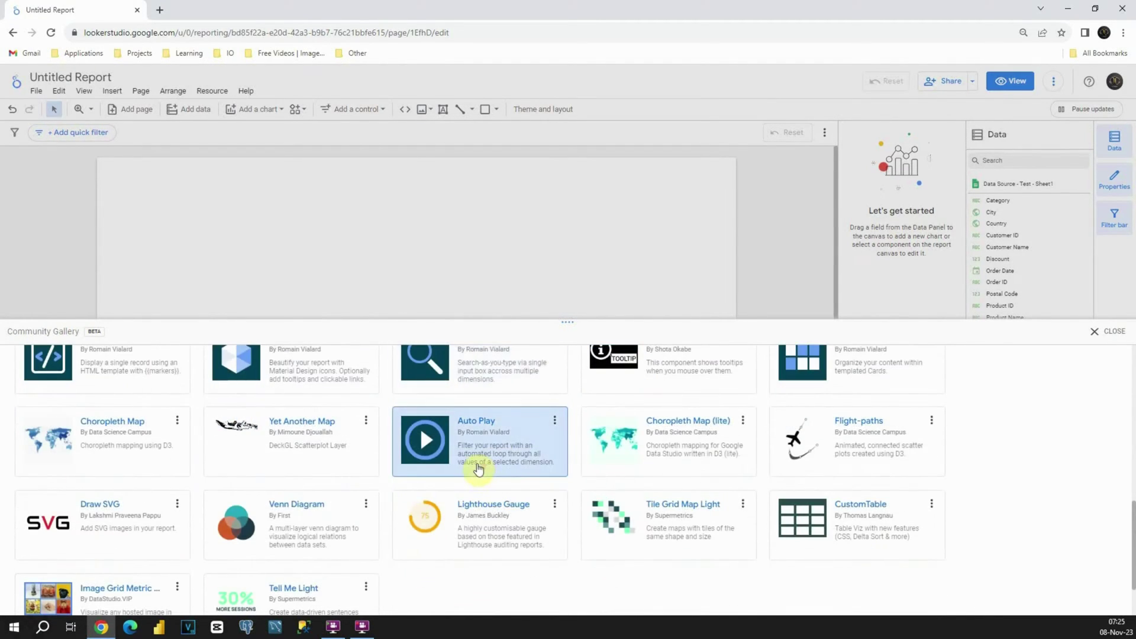
pyautogui.scroll(6, 477, 469)
pyautogui.scroll(2, 477, 469)
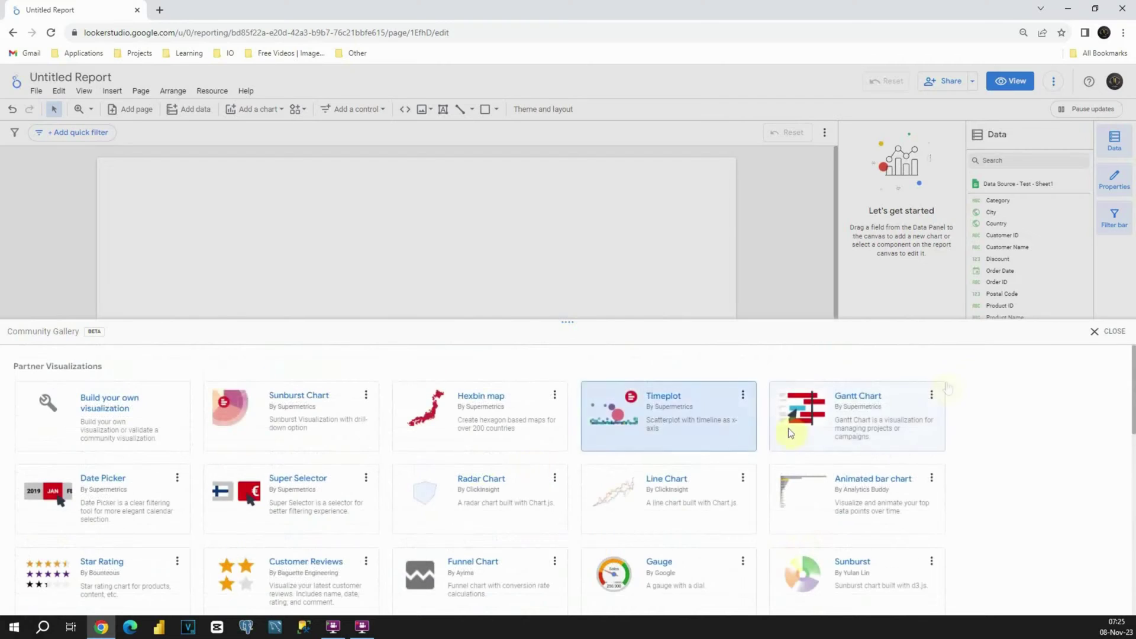
pyautogui.click(1108, 335)
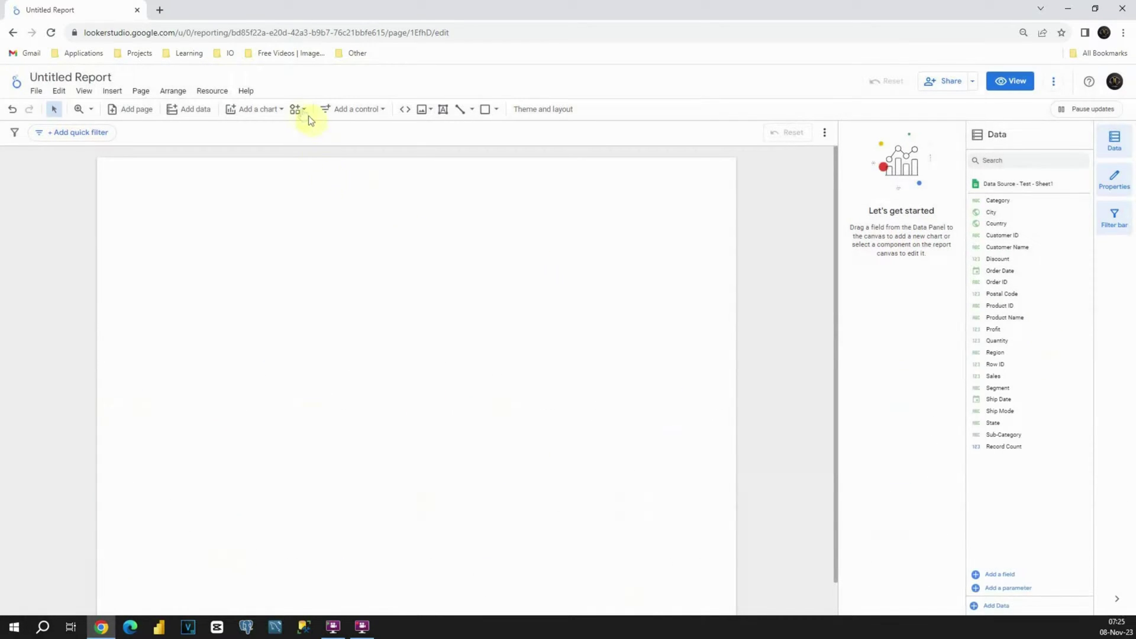
# Place a PowerMyAnalytics Metric Funnel chart on the page, showing Record Count at 9,994.
pyautogui.click(300, 110)
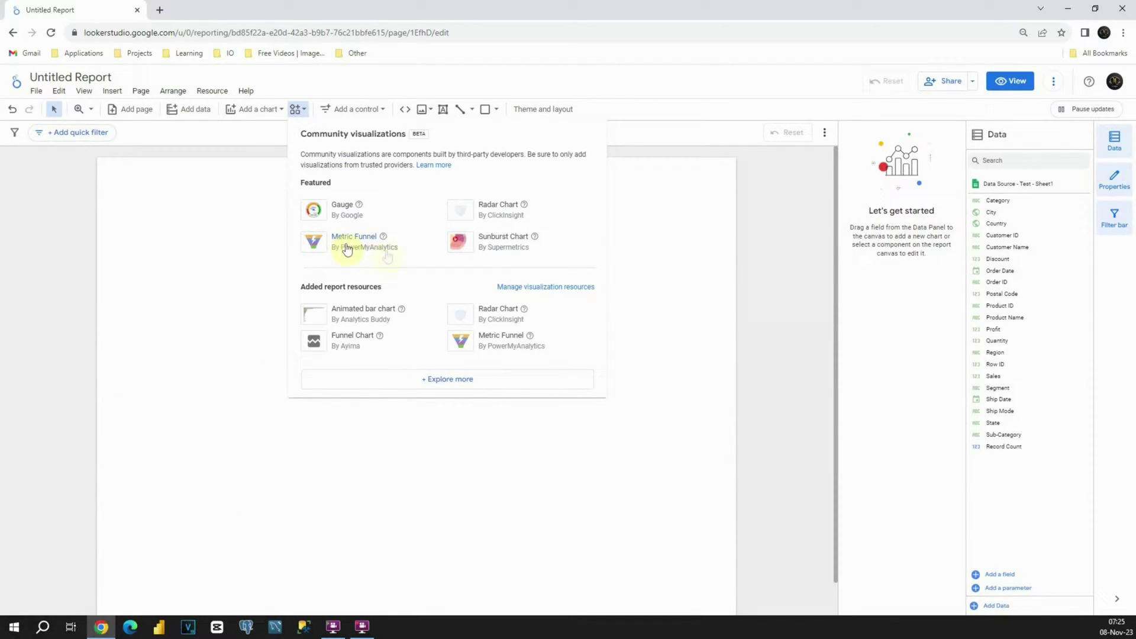
pyautogui.click(360, 245)
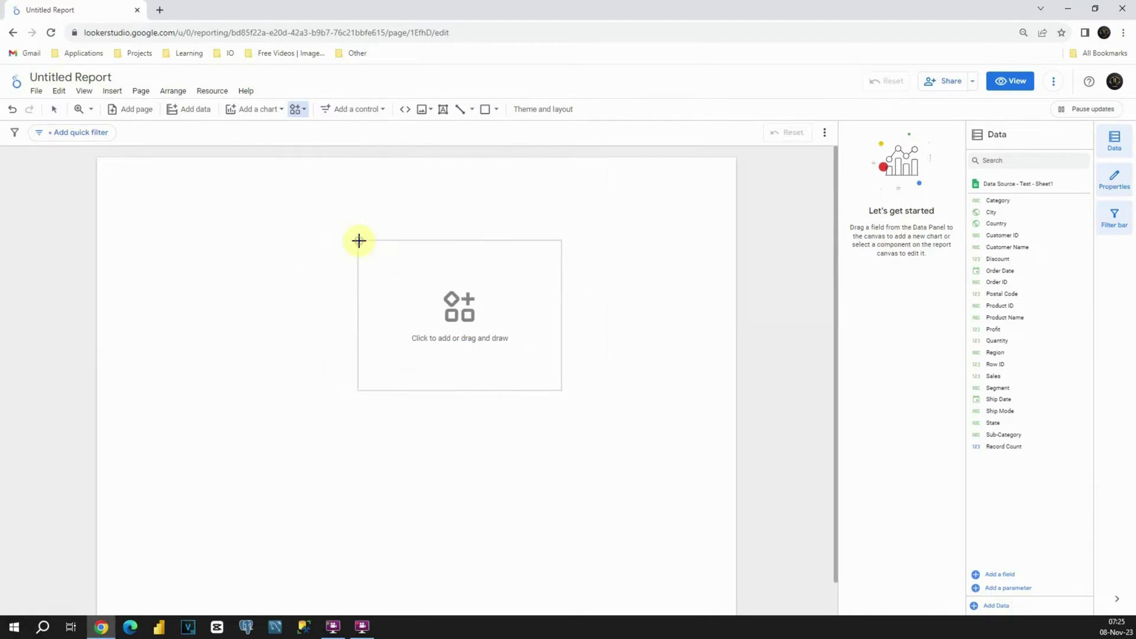
pyautogui.click(311, 226)
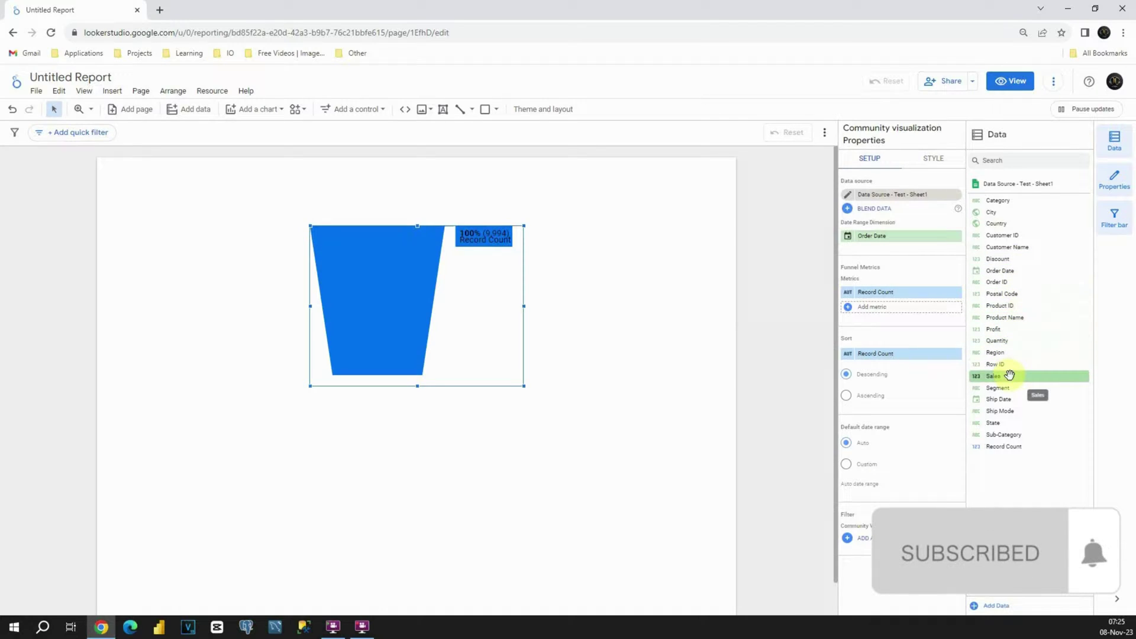
# Swap Record Count for Sales, then add Profit and Discount as the funnel's metrics.
pyautogui.moveTo(1005, 377); pyautogui.dragTo(884, 296)
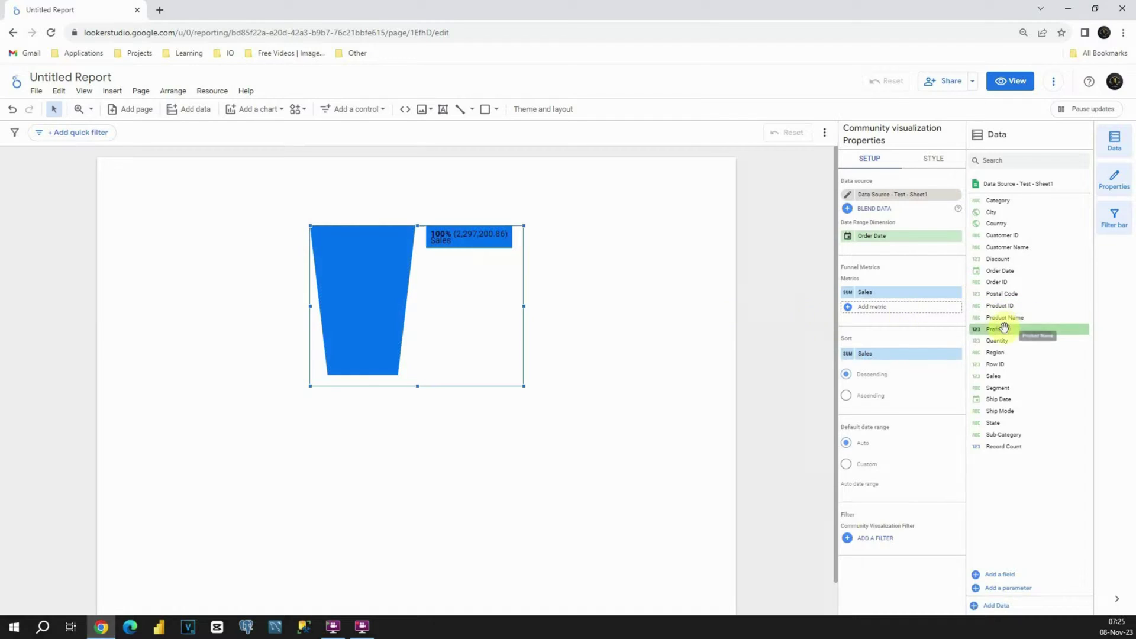
pyautogui.moveTo(1005, 330); pyautogui.dragTo(881, 313)
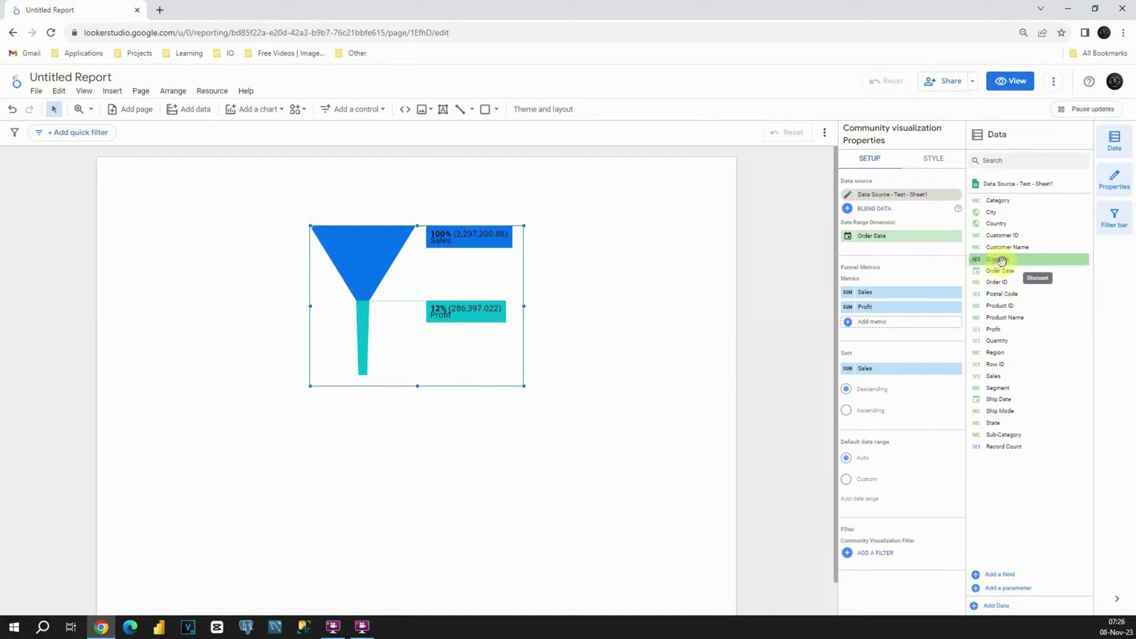
pyautogui.moveTo(1000, 260); pyautogui.dragTo(876, 329)
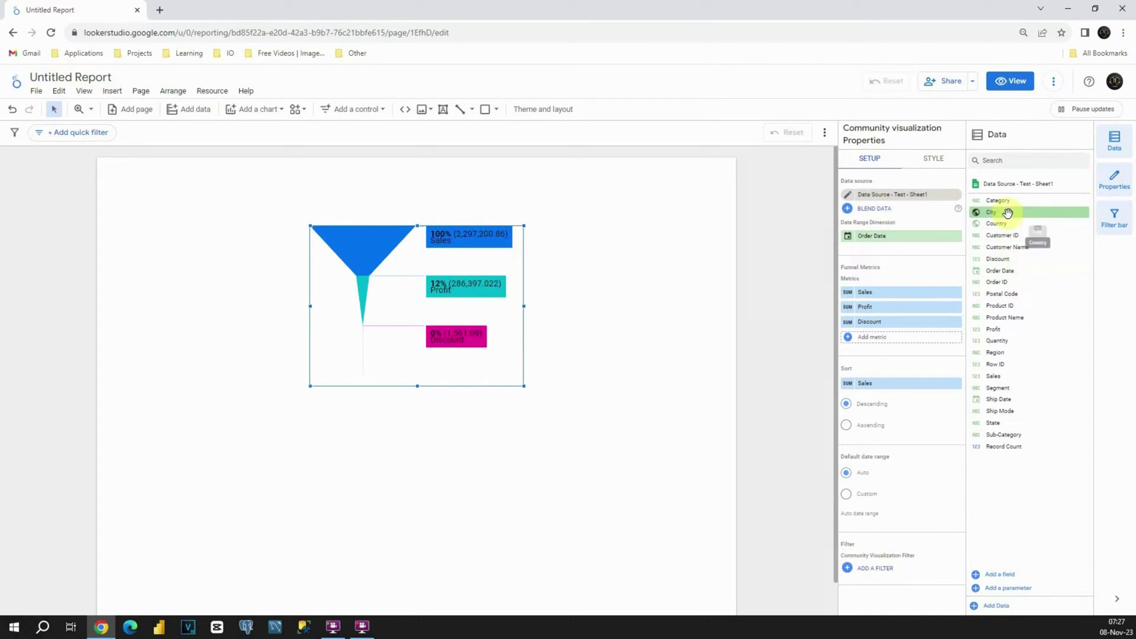
# Replace Sales with City, remove Profit and Discount, and add Country as a funnel metric.
pyautogui.moveTo(1005, 213); pyautogui.dragTo(852, 299)
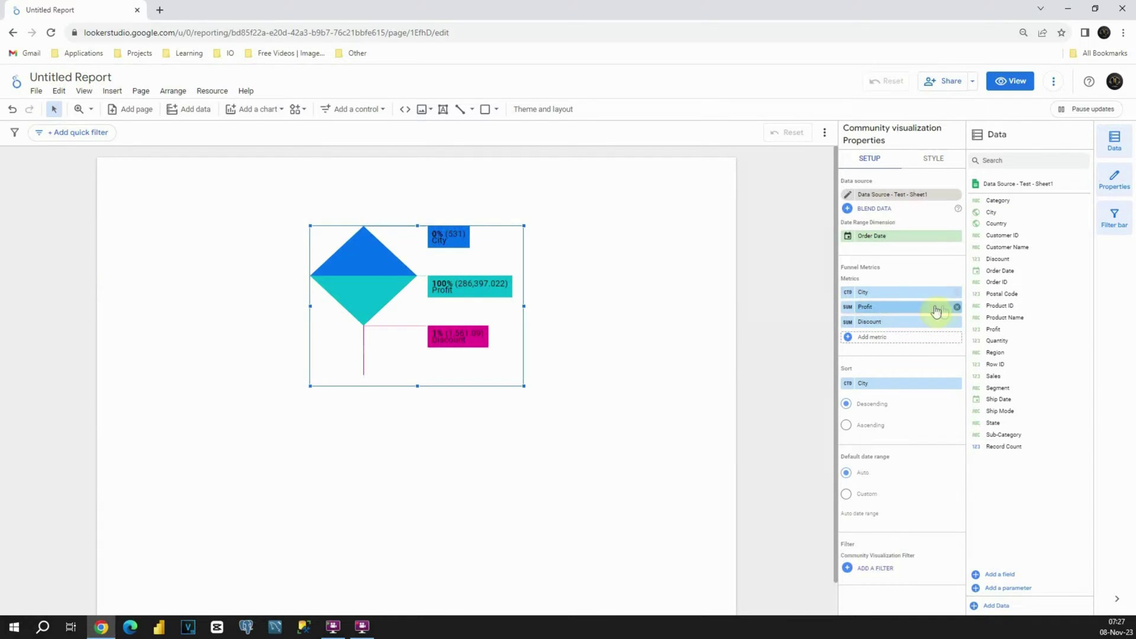
pyautogui.click(956, 307)
pyautogui.click(956, 307)
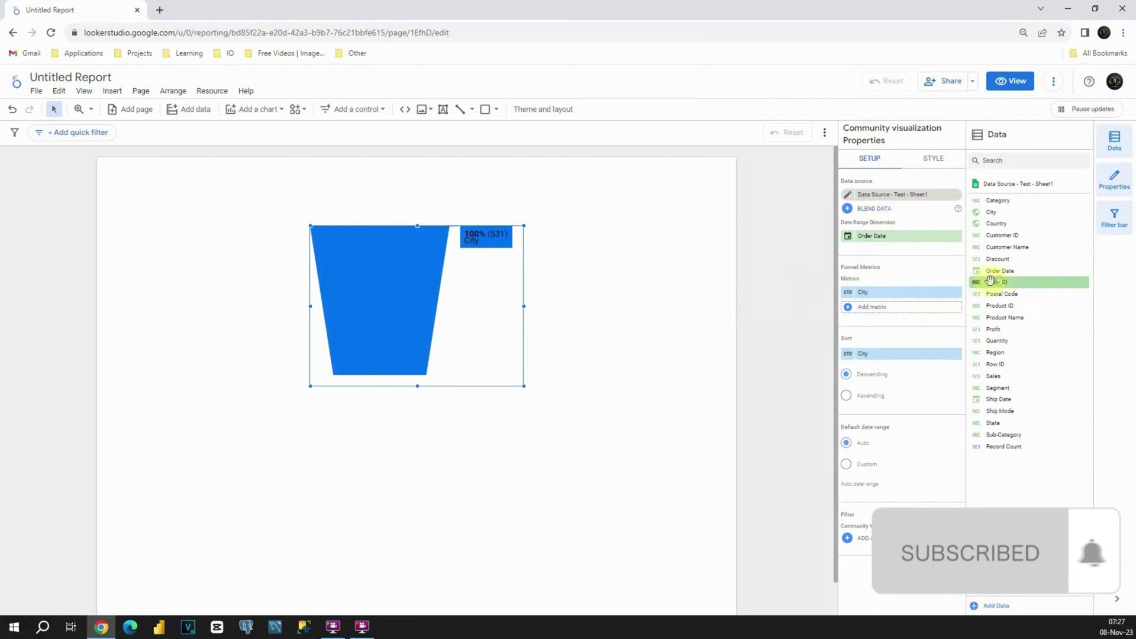
pyautogui.moveTo(995, 224); pyautogui.dragTo(875, 308)
# Set City and Country aggregation to Count, then add Region as the third funnel metric.
pyautogui.click(847, 292)
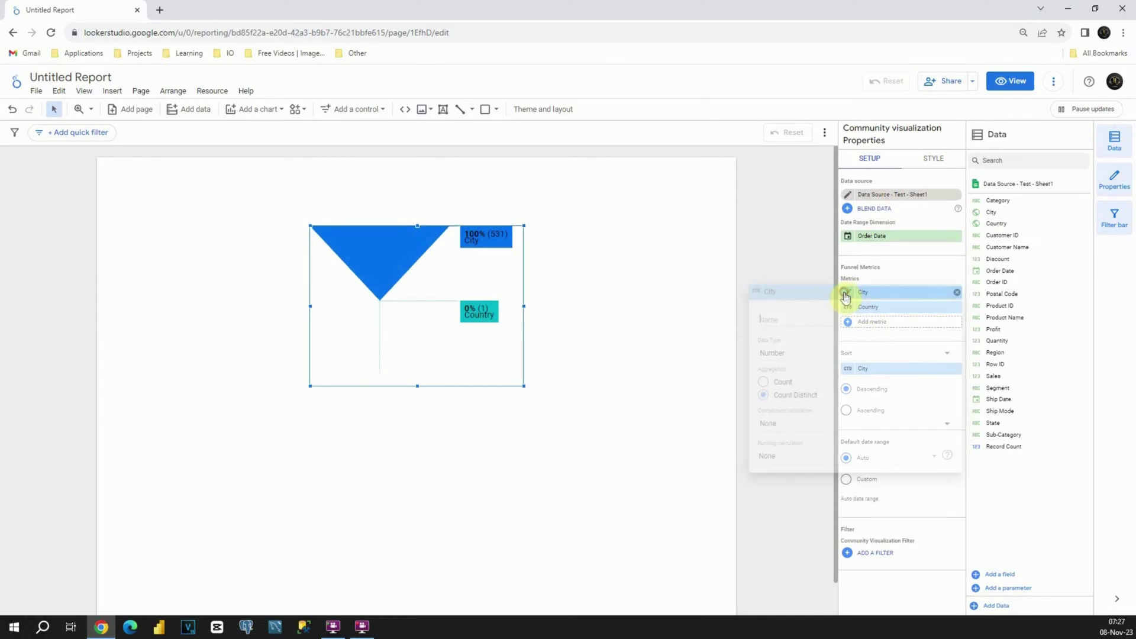
pyautogui.click(762, 383)
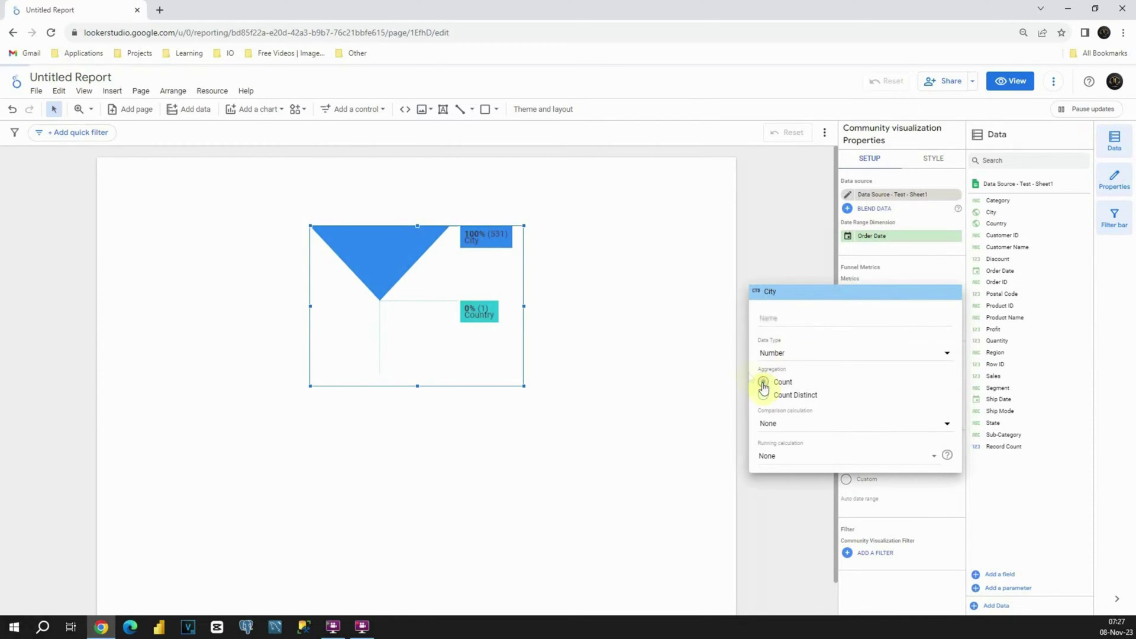
pyautogui.click(730, 355)
pyautogui.click(849, 308)
pyautogui.click(763, 396)
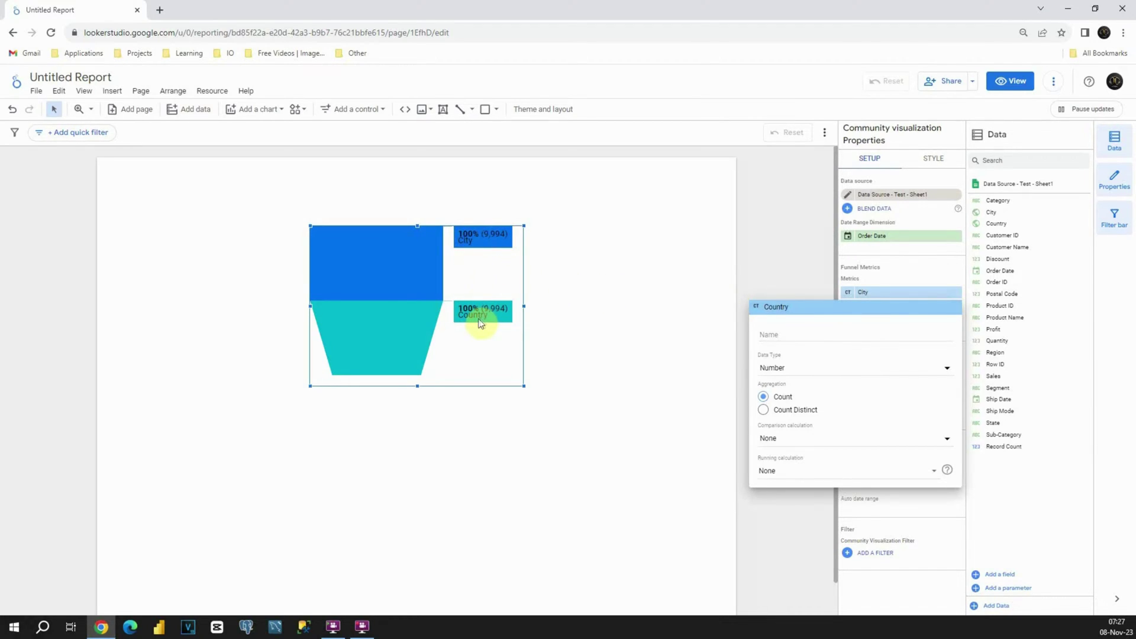
pyautogui.click(643, 310)
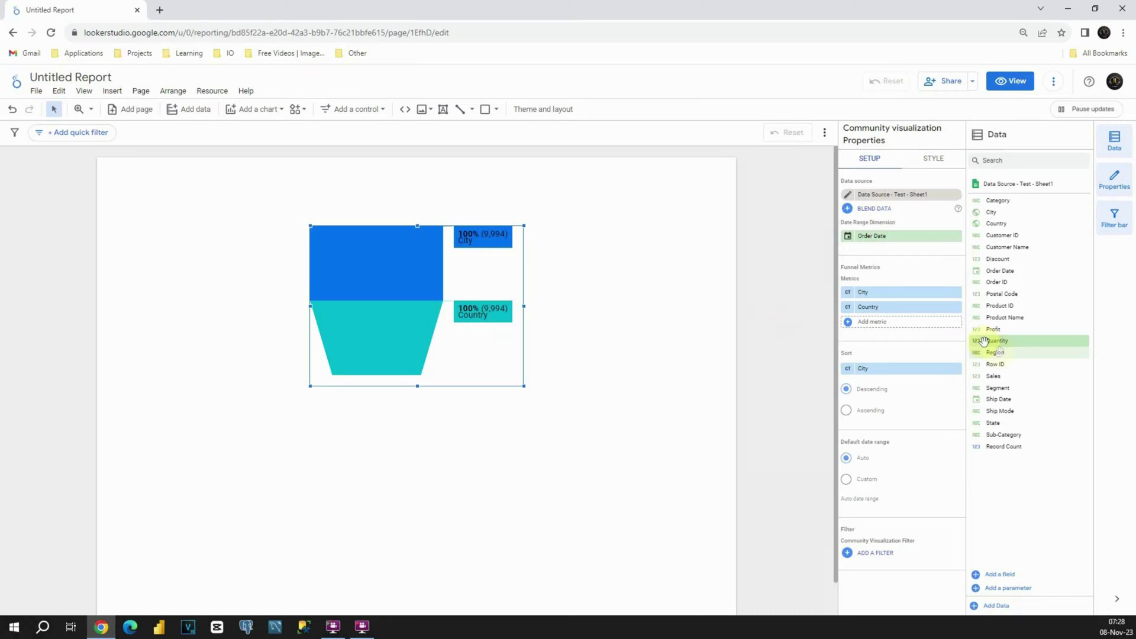
pyautogui.moveTo(999, 353); pyautogui.dragTo(873, 327)
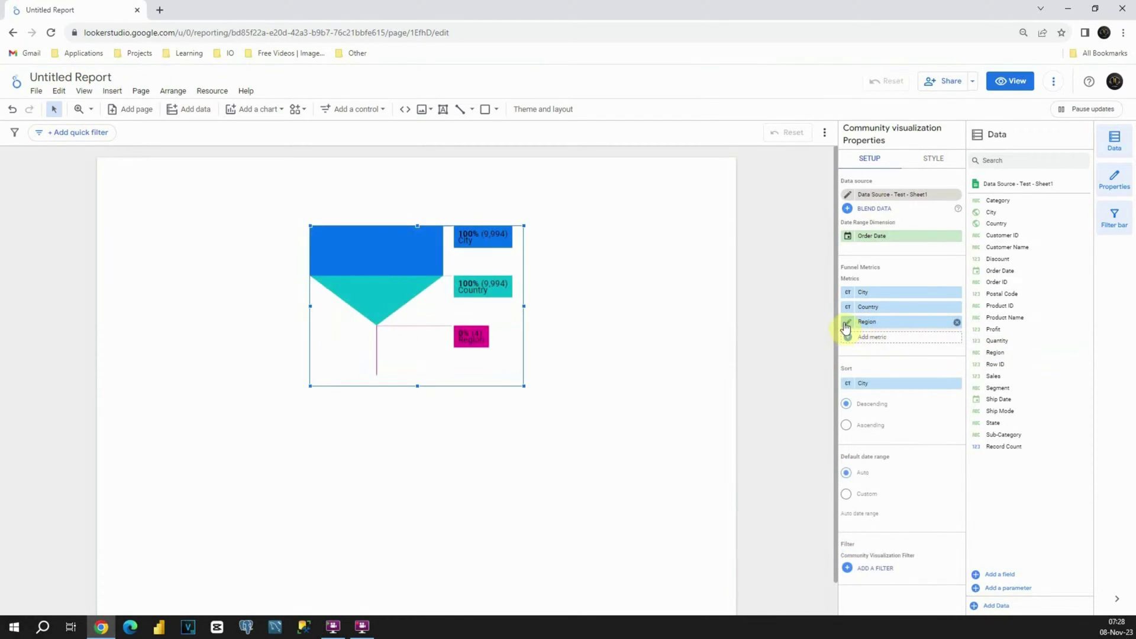
# Change Region, City and Country aggregation to Count Distinct, giving 4 regions, 531 cities, 1 country.
pyautogui.click(845, 325)
pyautogui.click(763, 412)
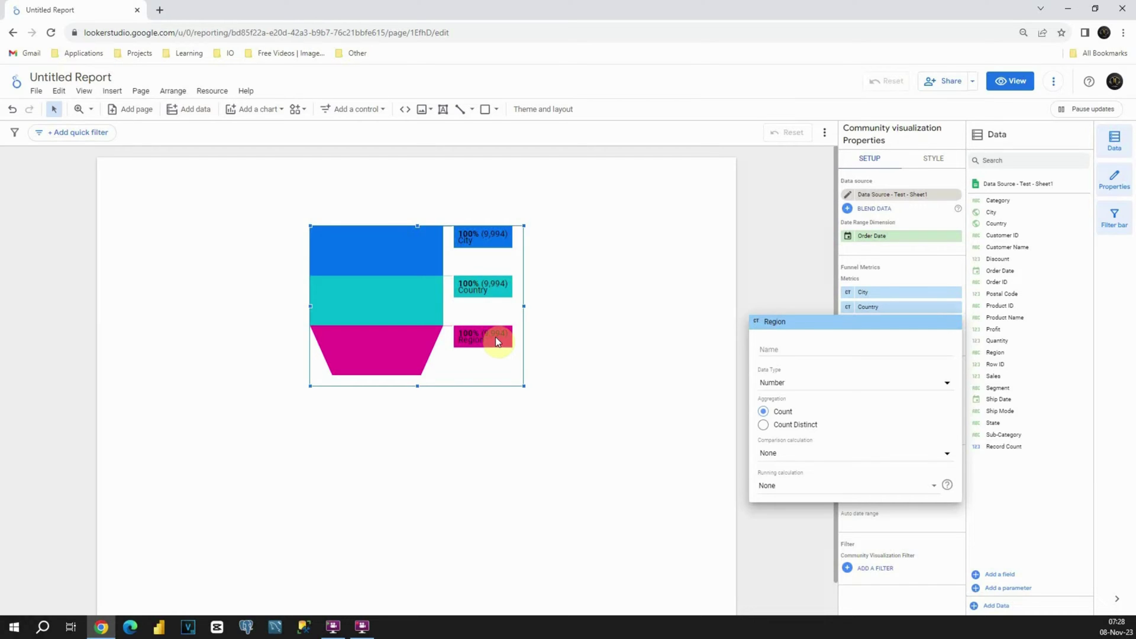
pyautogui.click(765, 425)
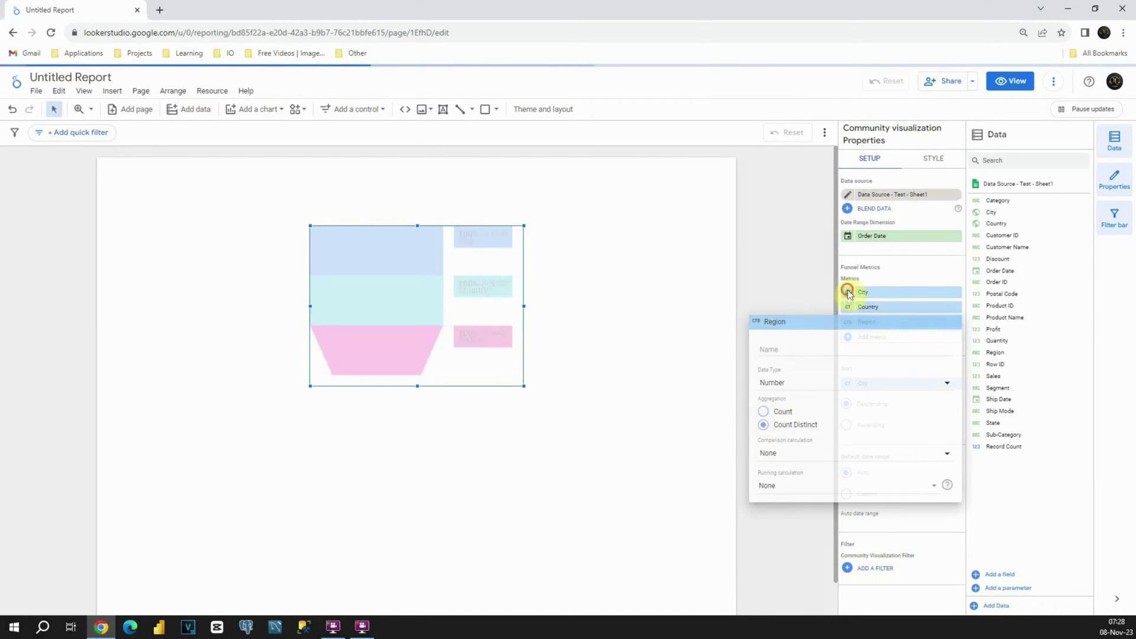
pyautogui.click(847, 292)
pyautogui.click(763, 395)
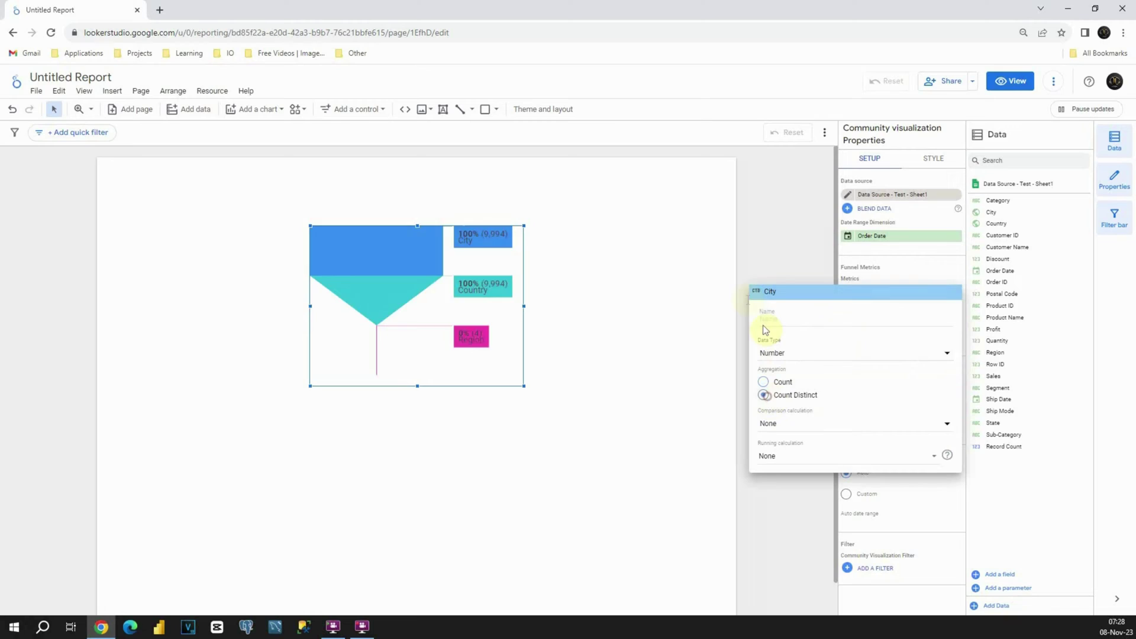
pyautogui.click(733, 286)
pyautogui.click(847, 306)
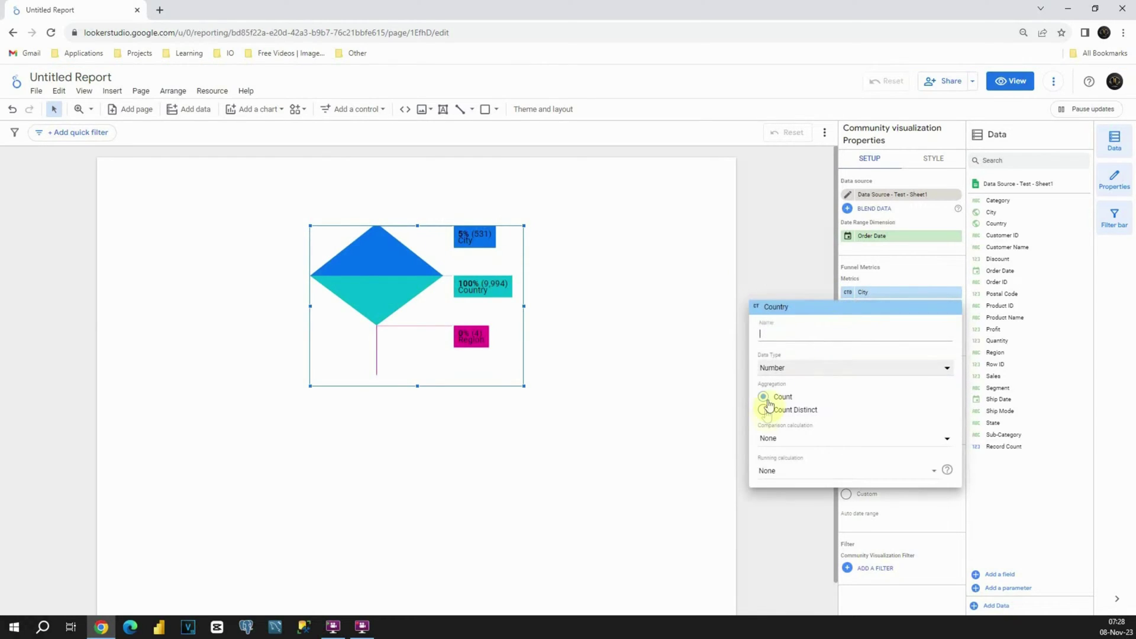
pyautogui.click(764, 409)
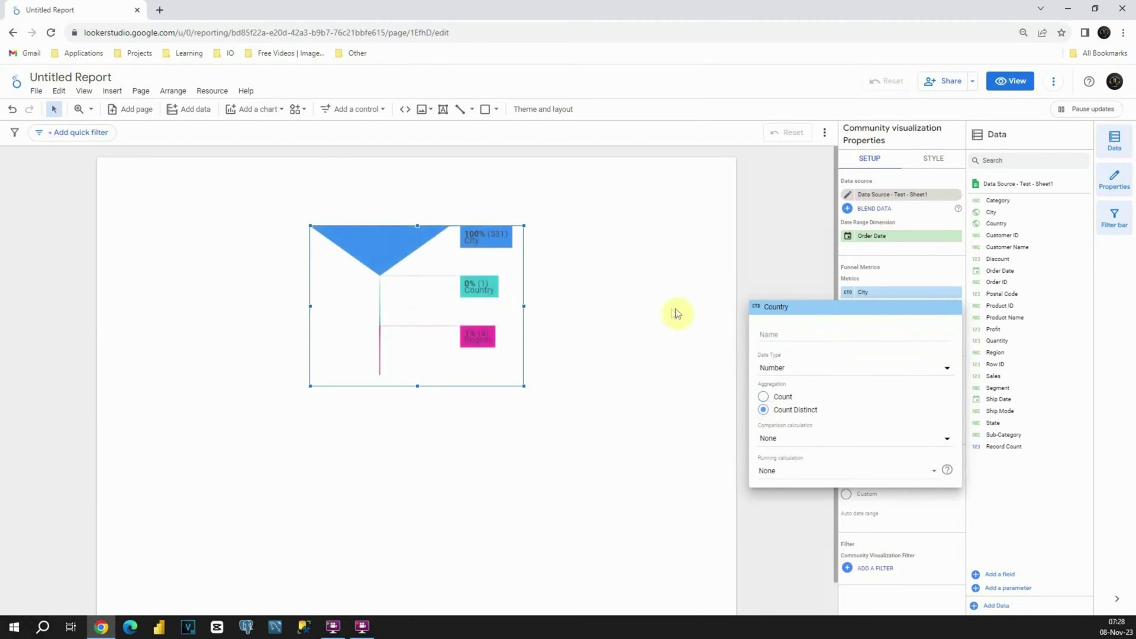
pyautogui.click(656, 314)
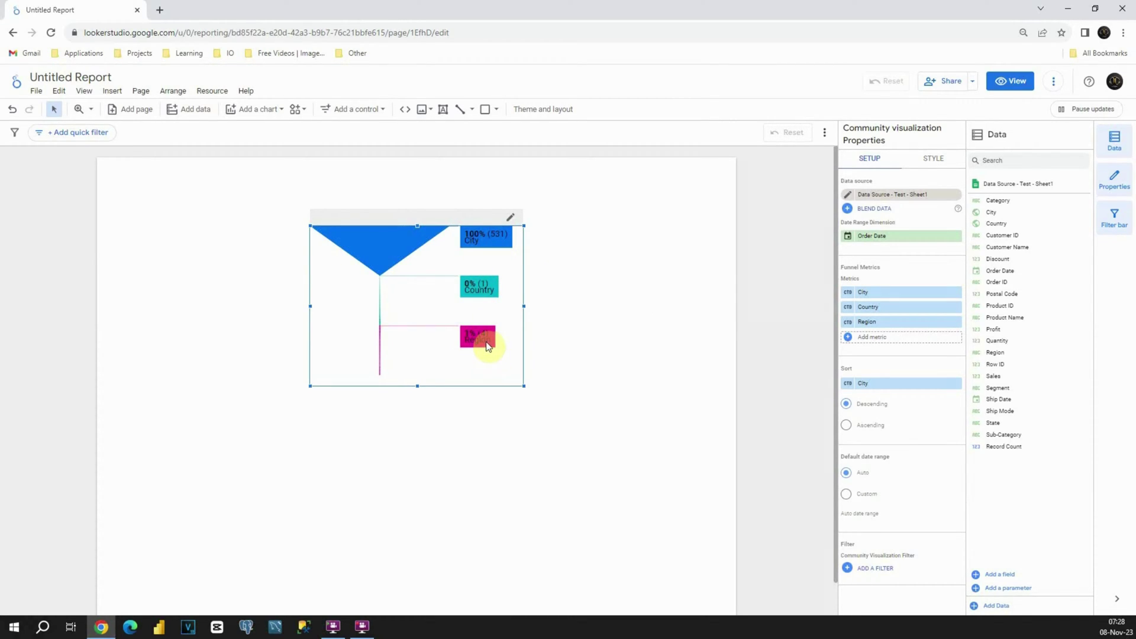
# Move the Region metric to second place, between City and Country.
pyautogui.moveTo(874, 324); pyautogui.dragTo(882, 308)
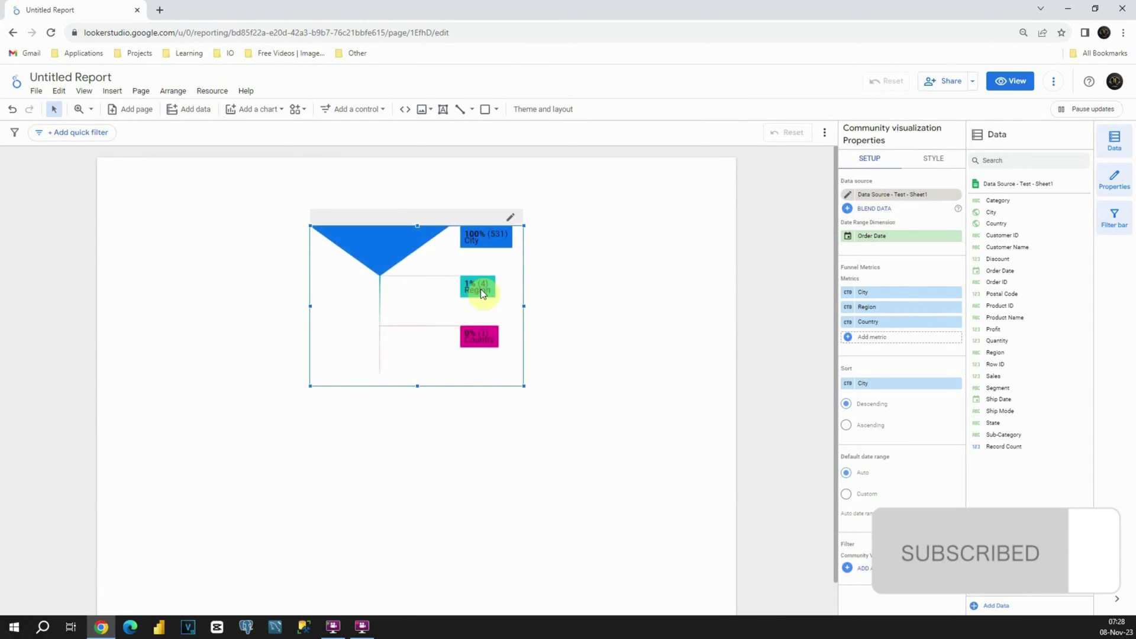